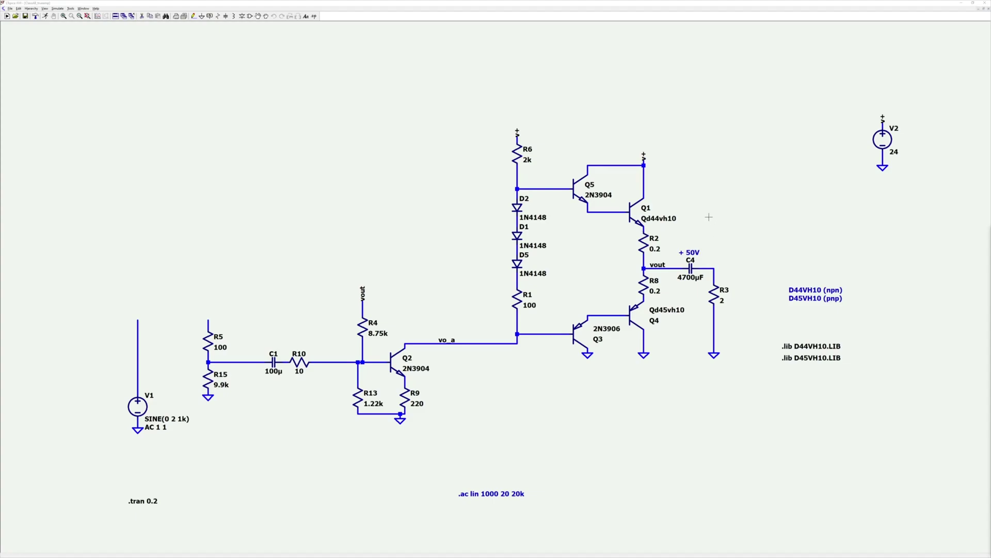
# Run the stepped-supply transient simulation to open the waveform plot
pyautogui.moveTo(729, 239); pyautogui.dragTo(705, 248)
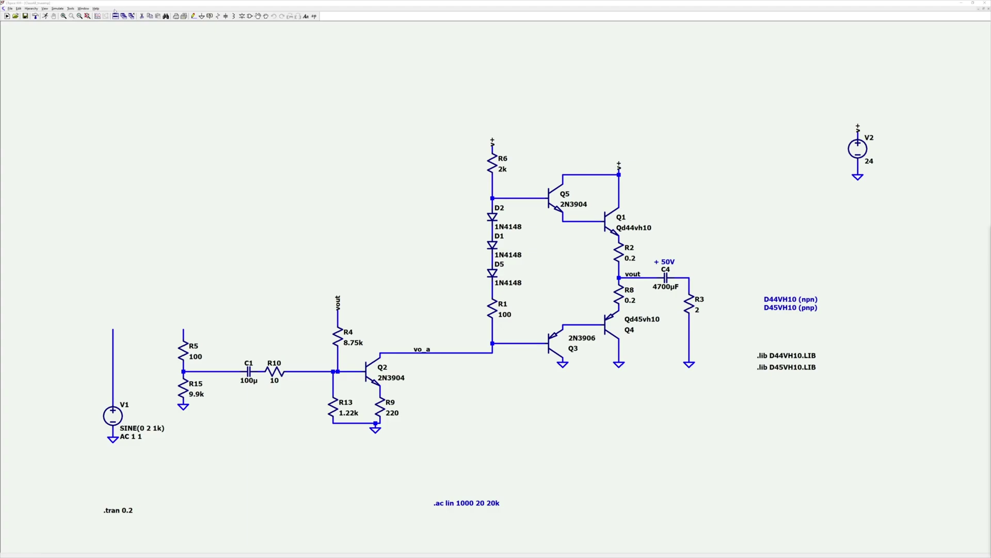
pyautogui.click(45, 16)
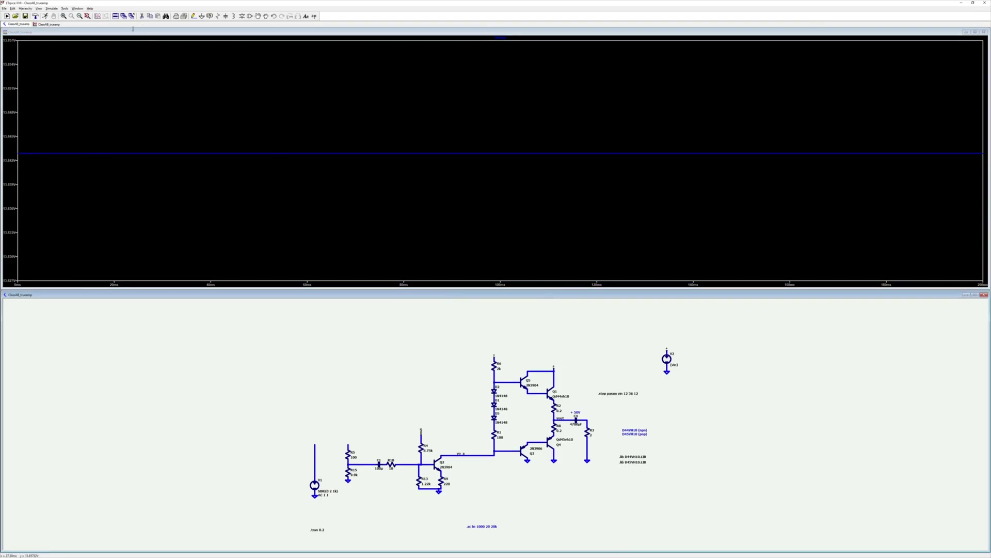
pyautogui.click(50, 17)
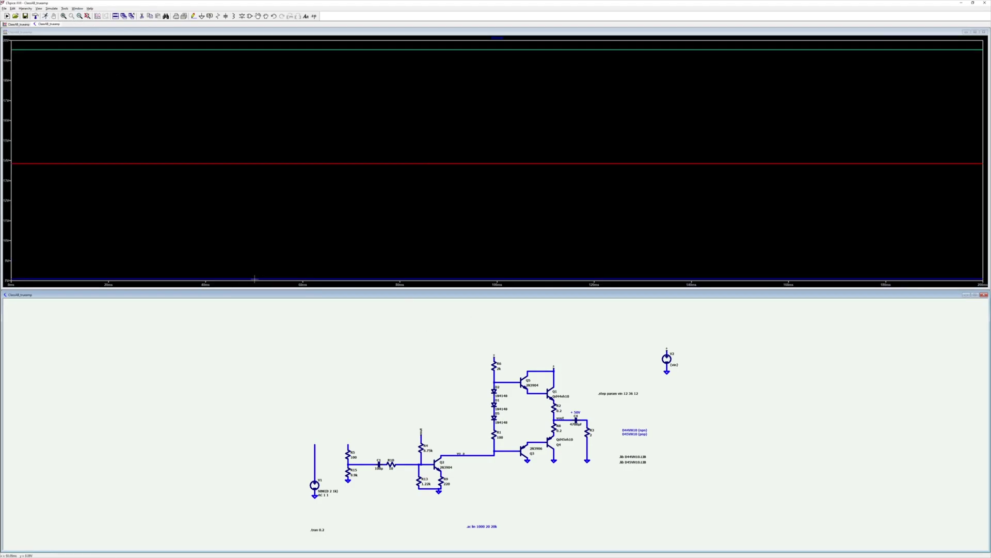
# Plot the gain V(vout)/V(vin), then probe R4's current and the vout net voltage
pyautogui.rightClick(501, 45)
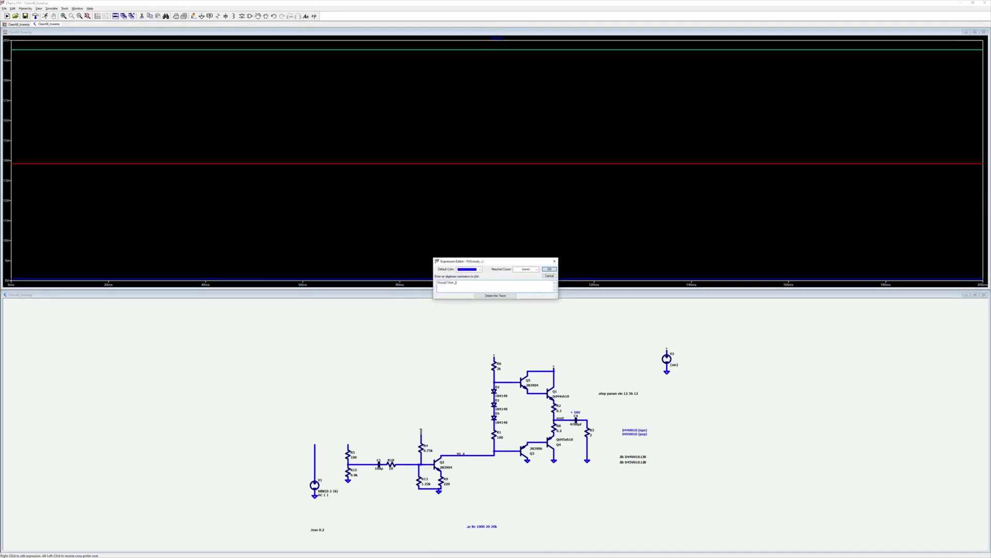
pyautogui.write('/V(vin)')
pyautogui.press('Return')
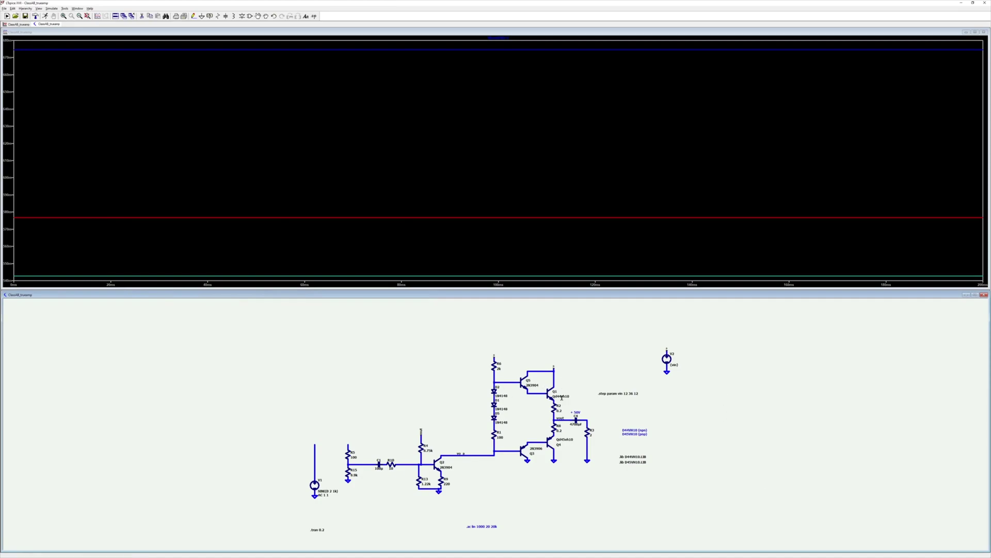
pyautogui.click(422, 448)
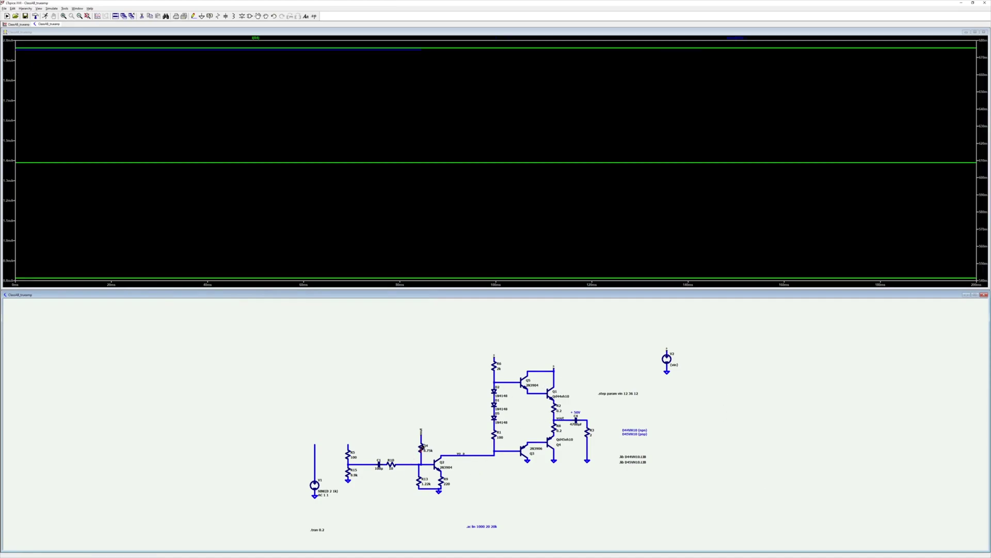
pyautogui.click(565, 417)
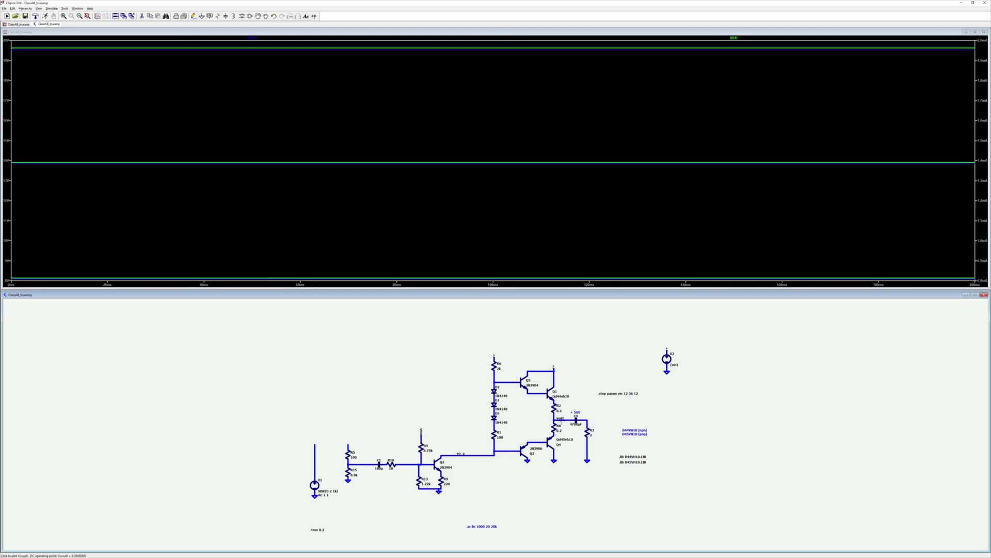
# Set supply V2 to 24 and delete the stepped vin .step directive
pyautogui.rightClick(674, 365)
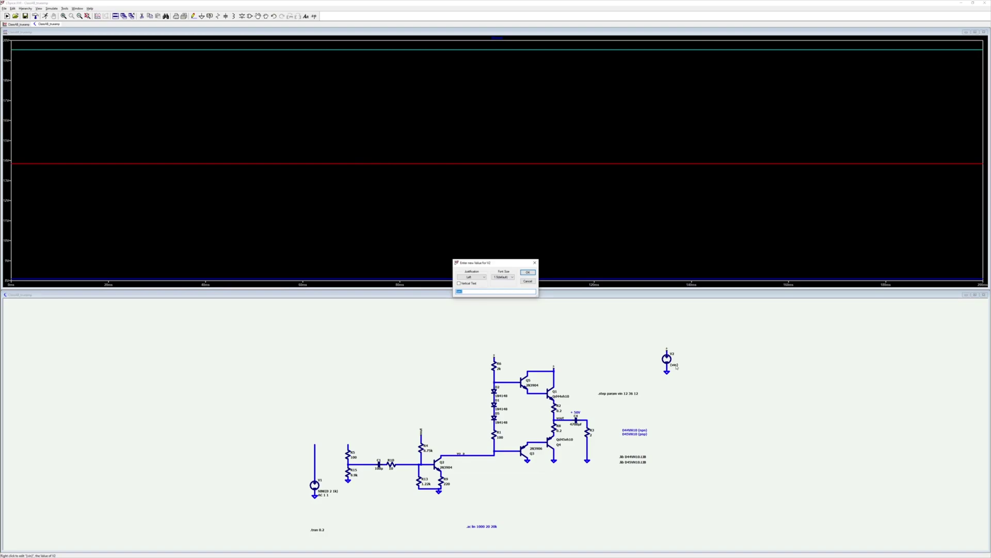
pyautogui.write('24')
pyautogui.press('Return')
pyautogui.press('Delete')
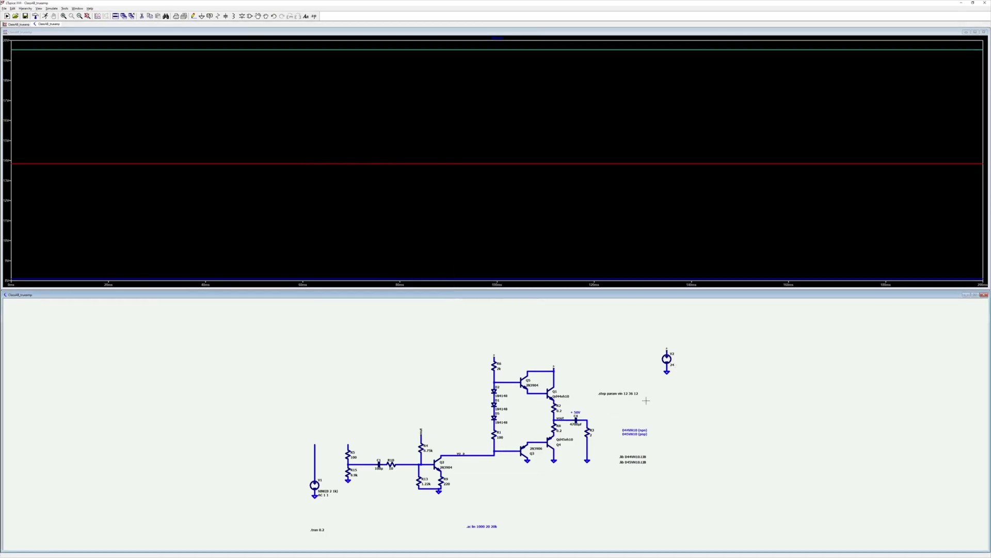
pyautogui.click(620, 394)
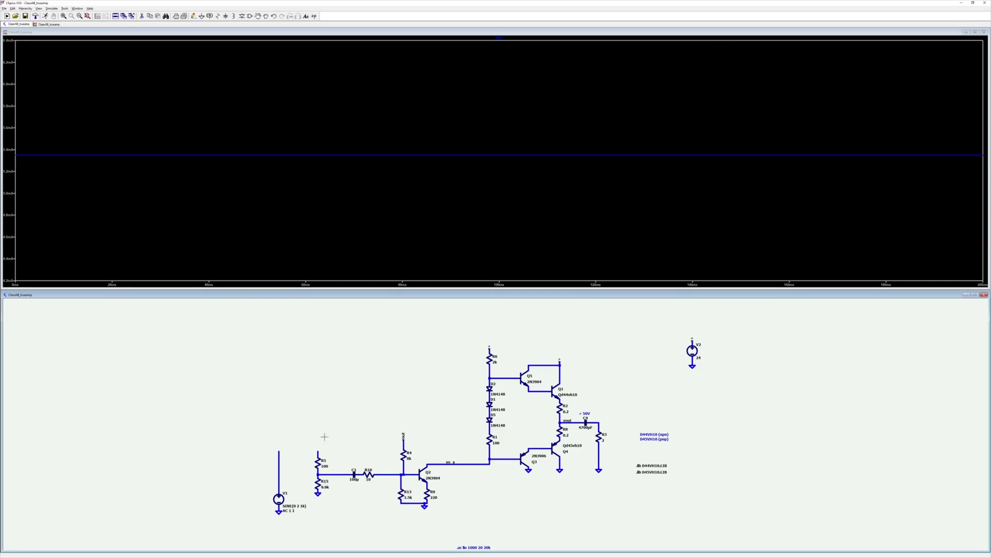
# Start a new wire at the top of source V1
pyautogui.press('F3')
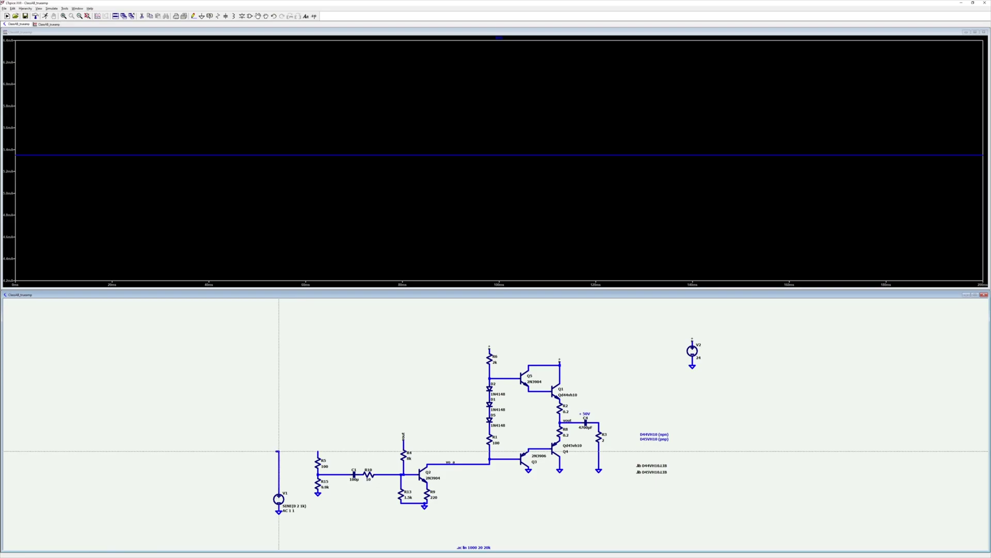
pyautogui.press('Escape')
pyautogui.press('F3')
pyautogui.click(279, 450)
# Wire V1 to R5's top, rerun, and view I(V1) zoomed to 72–108 ms
pyautogui.click(317, 450)
pyautogui.press('Escape')
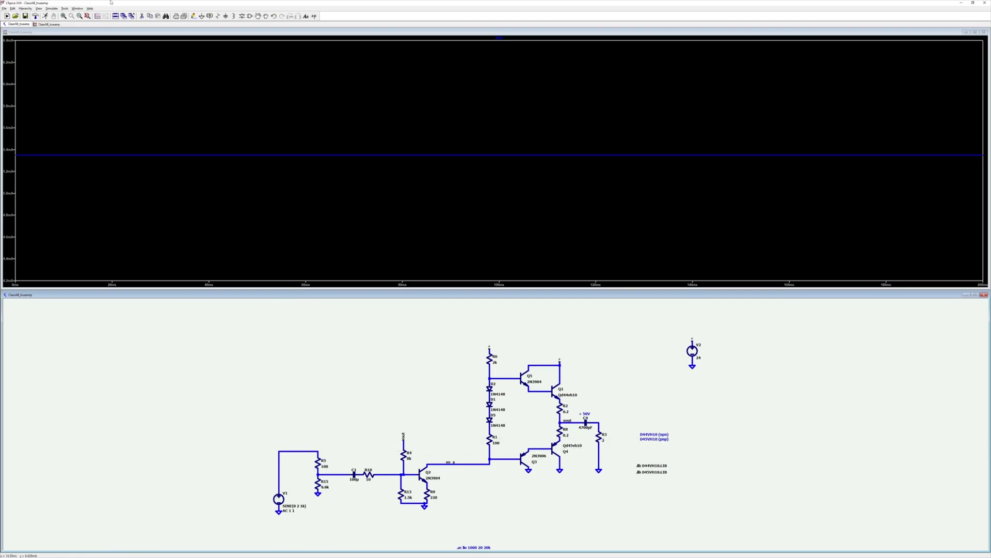
pyautogui.click(45, 16)
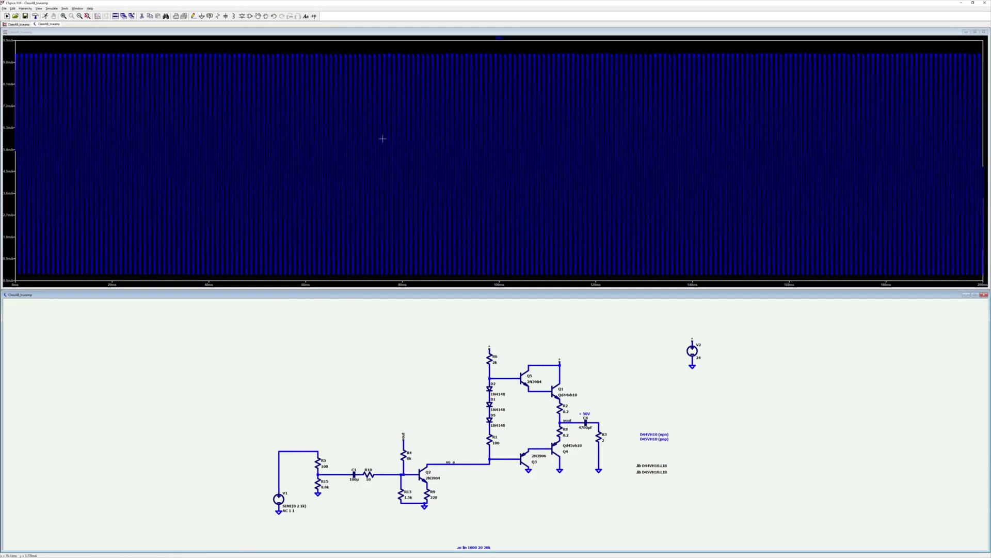
pyautogui.moveTo(369, 47); pyautogui.dragTo(534, 284)
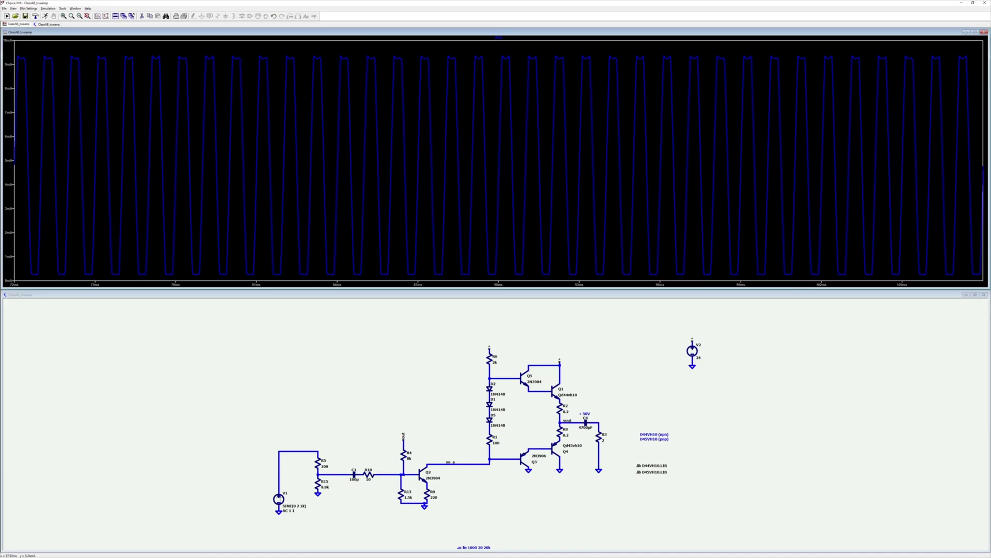
pyautogui.click(279, 499)
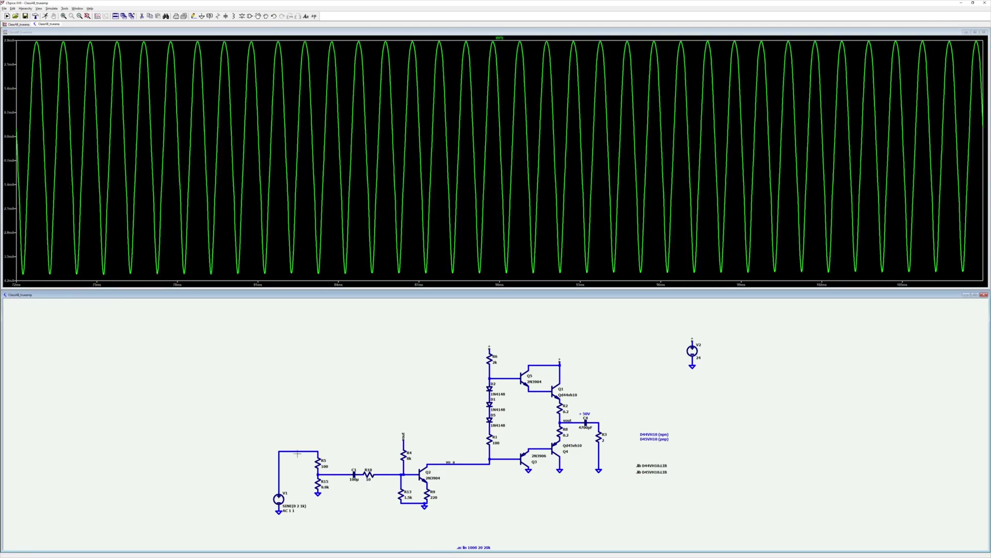
# Set R5 to 1k and R15 to 9k, then zoom V(vout) to a few cycles
pyautogui.click(349, 473)
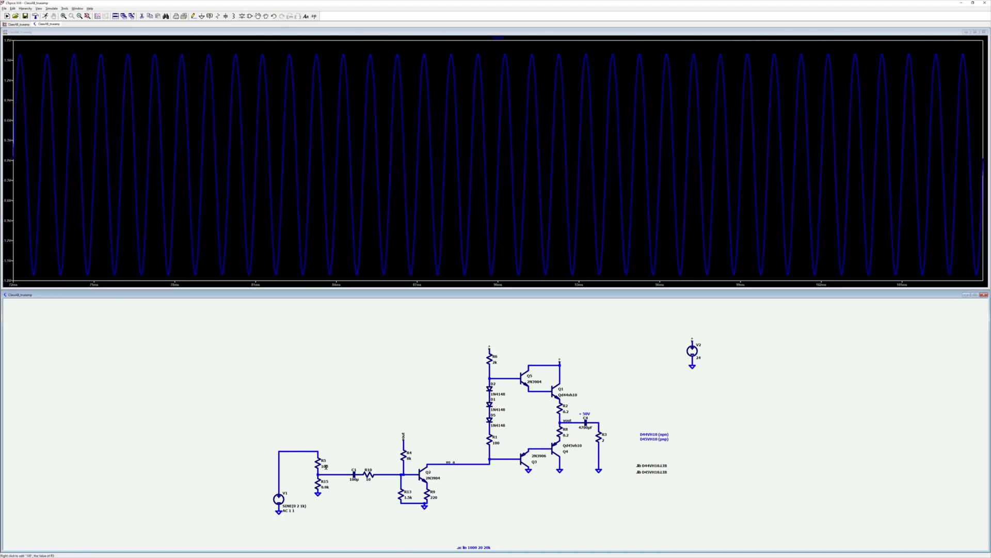
pyautogui.rightClick(349, 478)
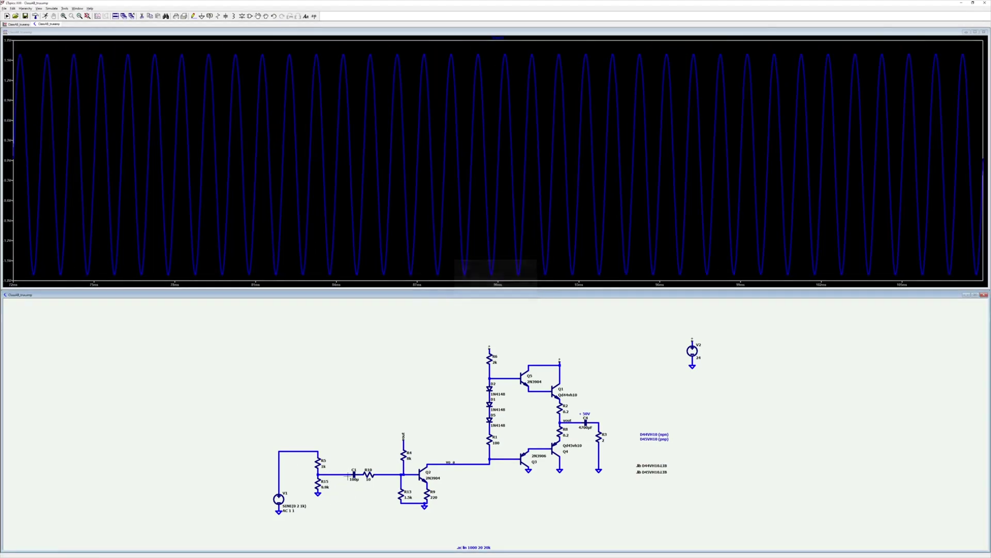
pyautogui.press('Return')
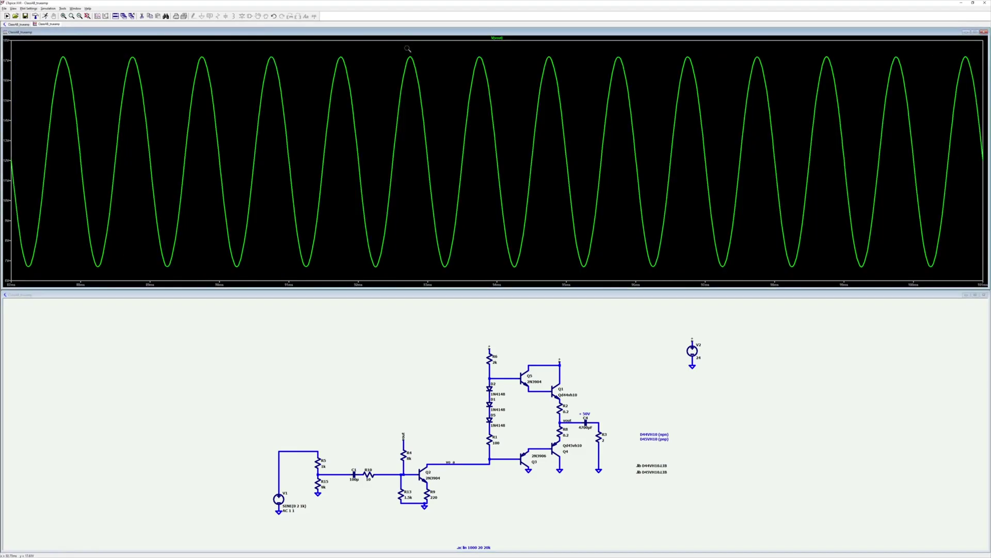
pyautogui.moveTo(406, 48); pyautogui.dragTo(631, 269)
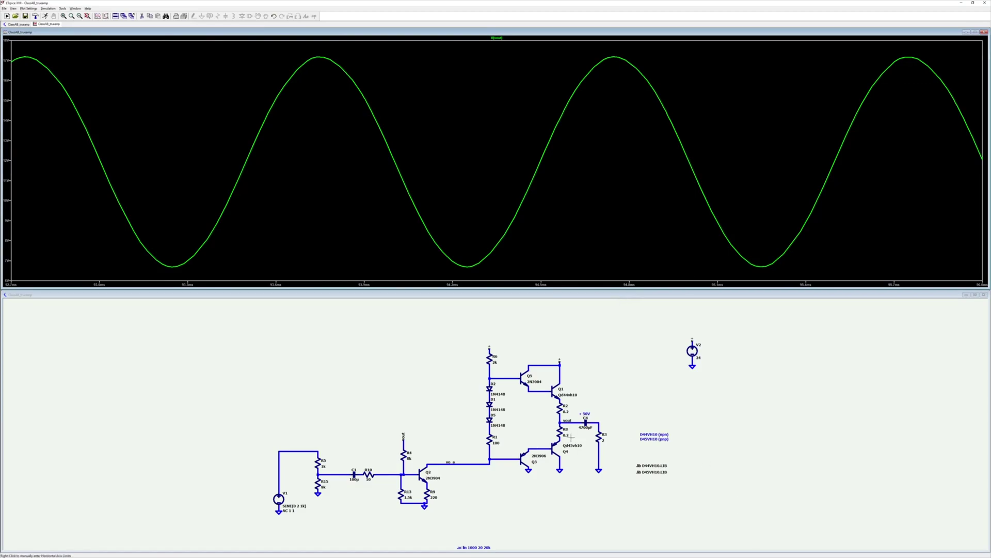
# Attach a measurement cursor to V(vout) and move it along the waveform
pyautogui.click(612, 368)
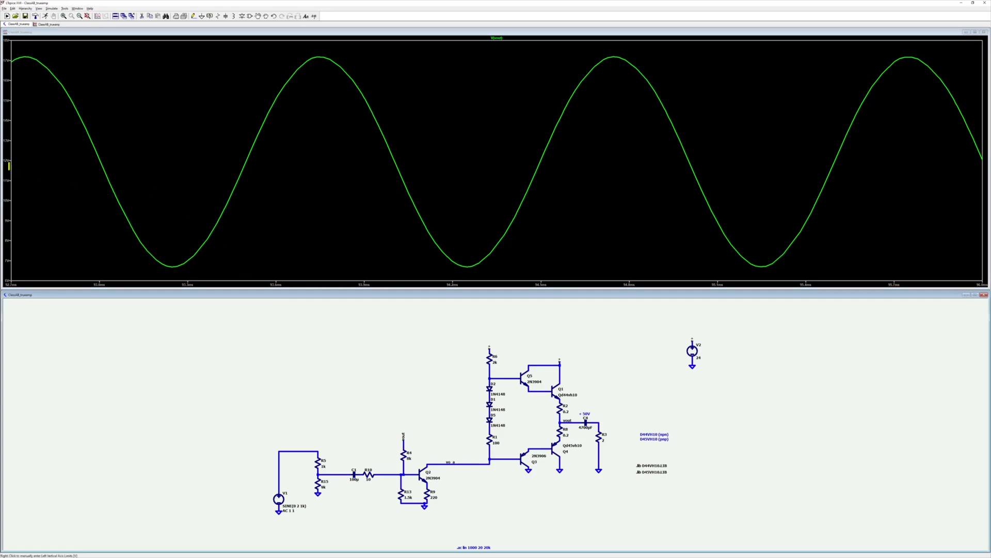
pyautogui.click(497, 37)
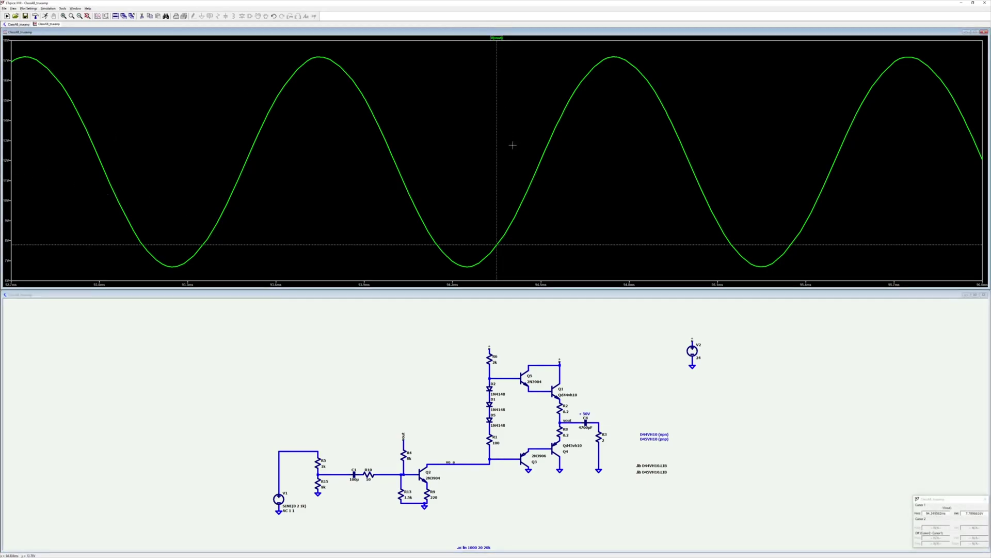
pyautogui.moveTo(496, 245); pyautogui.dragTo(540, 160)
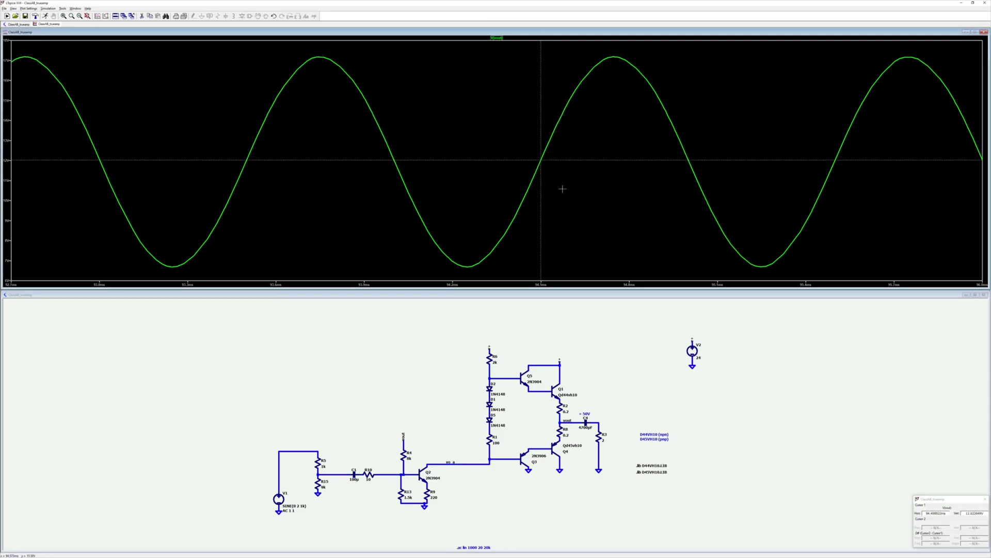
# Plot Q1's dissipation and R3's load power, reading each trace's average
pyautogui.click(564, 397)
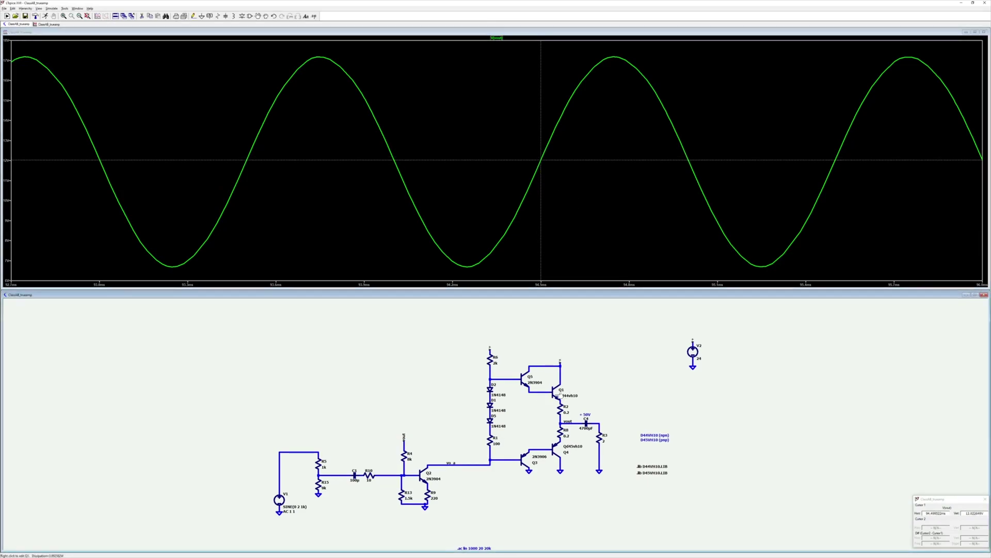
pyautogui.keyDown('alt'); pyautogui.click(555, 395); pyautogui.keyUp('alt')
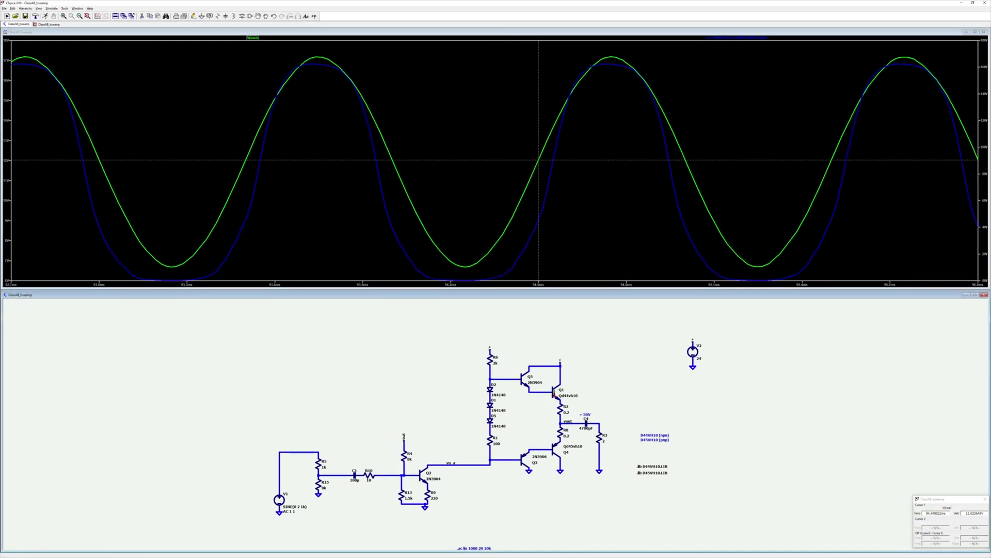
pyautogui.keyDown('ctrl'); pyautogui.click(750, 38); pyautogui.keyUp('ctrl')
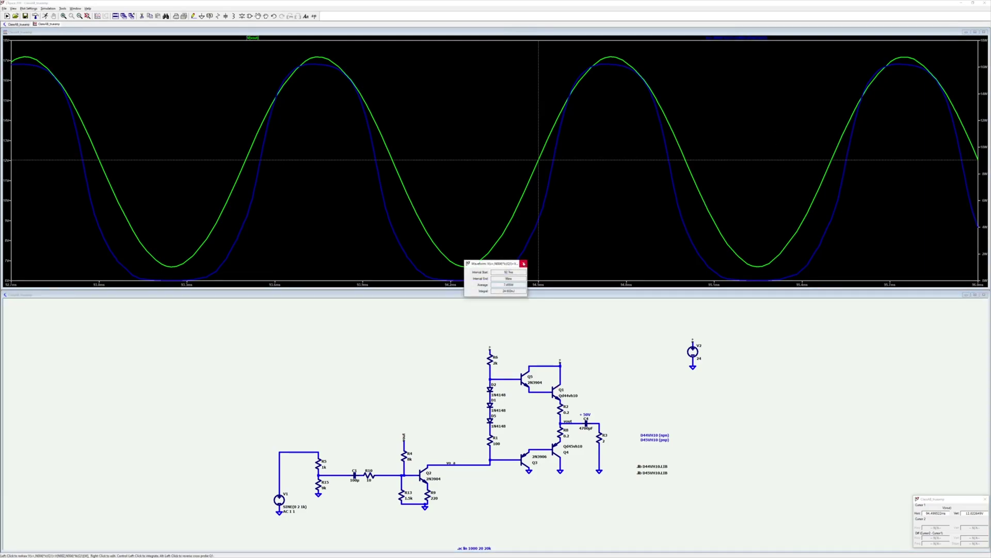
pyautogui.click(524, 264)
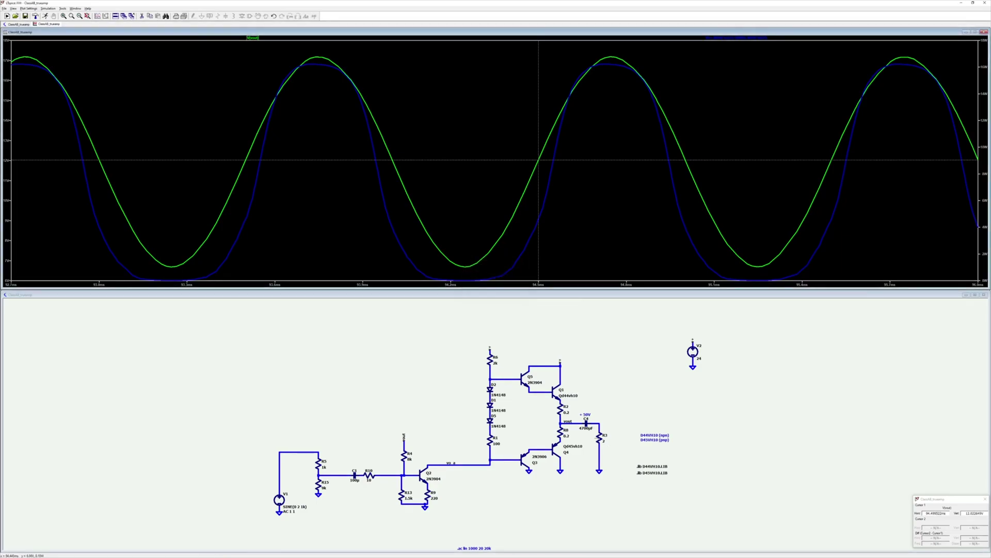
pyautogui.keyDown('alt'); pyautogui.click(599, 438); pyautogui.keyUp('alt')
pyautogui.keyDown('ctrl'); pyautogui.click(816, 38); pyautogui.keyUp('ctrl')
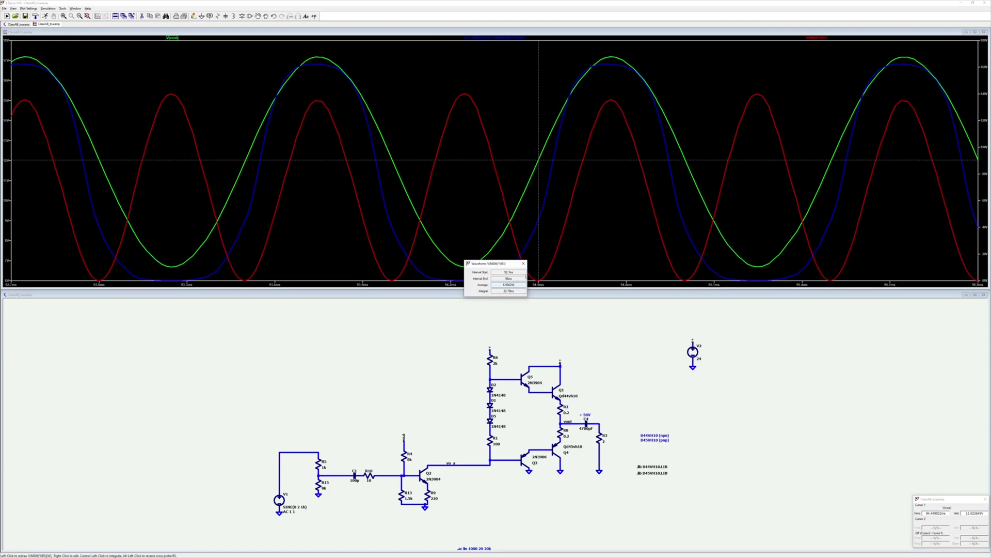
pyautogui.click(523, 264)
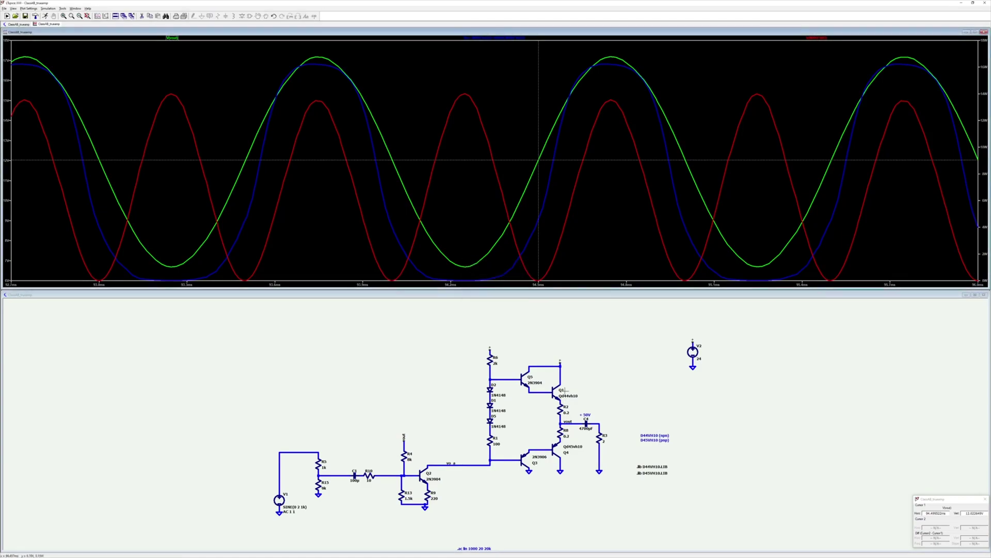
# Change load resistor R3 to 1 Ω and rerun the simulation
pyautogui.click(655, 449)
pyautogui.rightClick(604, 443)
pyautogui.rightClick(605, 442)
pyautogui.write('1')
pyautogui.press('Return')
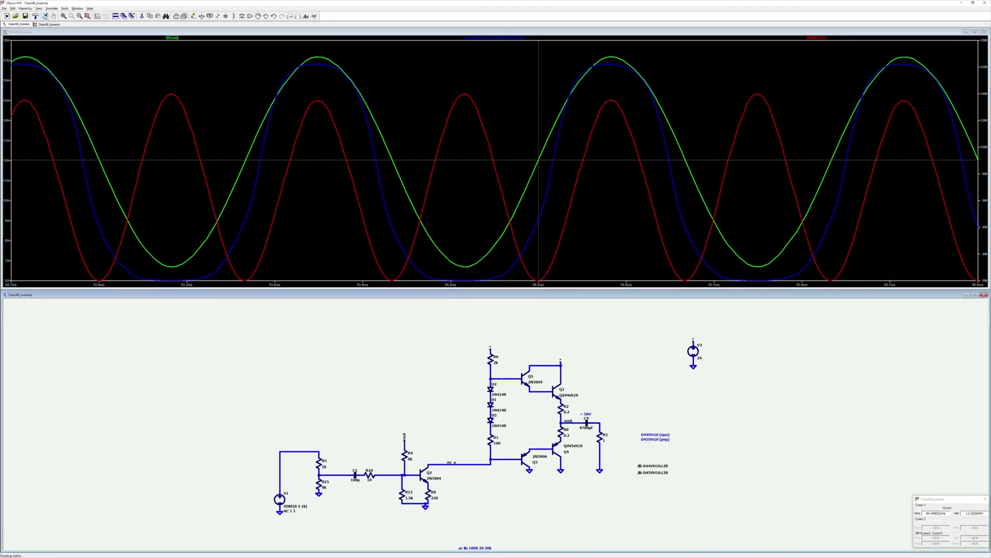
pyautogui.click(45, 16)
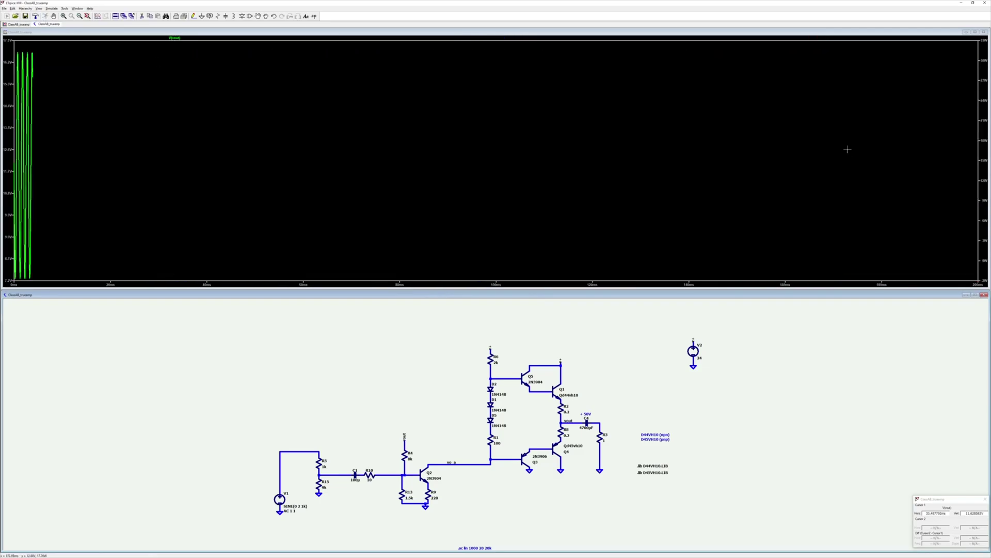
# Read the output power average, then raise supply V2 to 36
pyautogui.keyDown('ctrl'); pyautogui.click(496, 37); pyautogui.keyUp('ctrl')
pyautogui.click(523, 264)
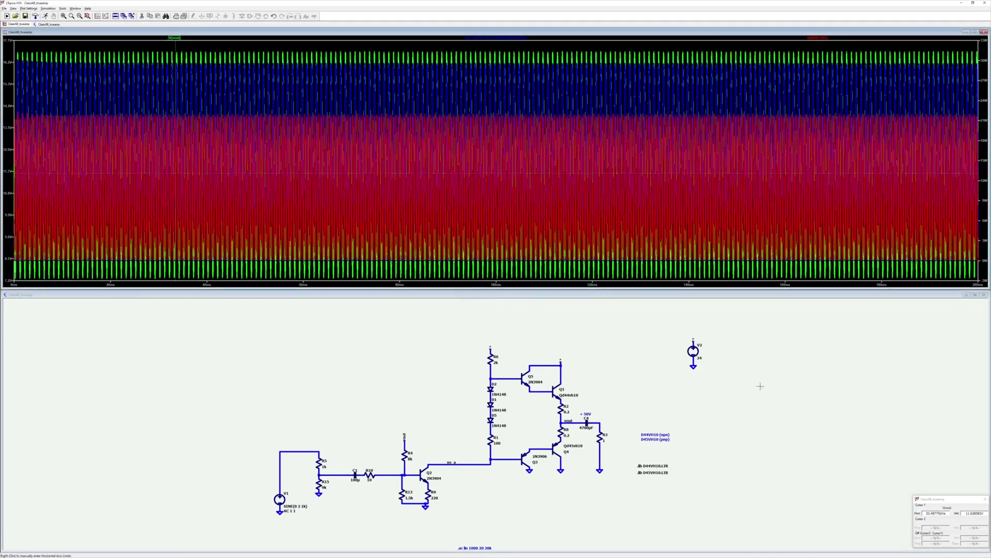
pyautogui.rightClick(699, 359)
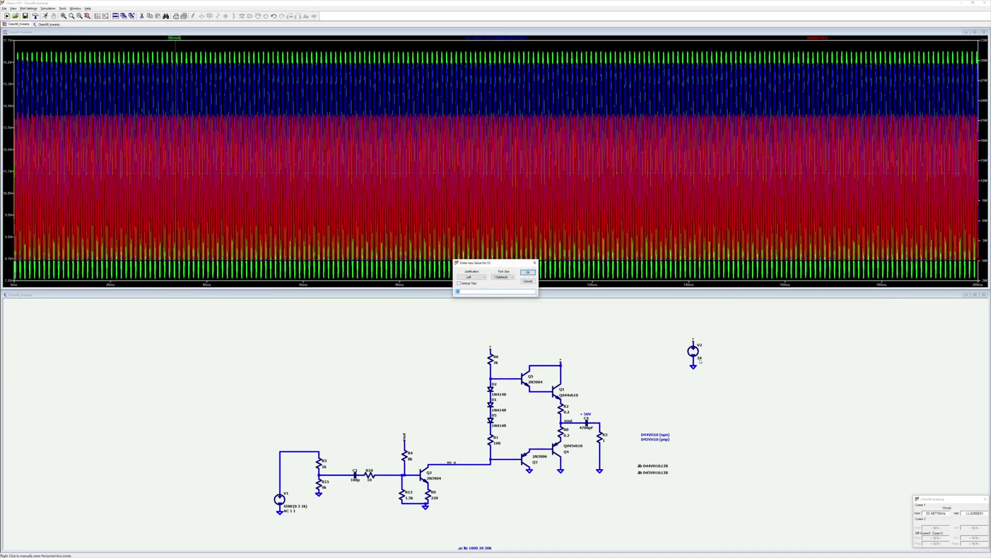
pyautogui.write('36')
pyautogui.press('Return')
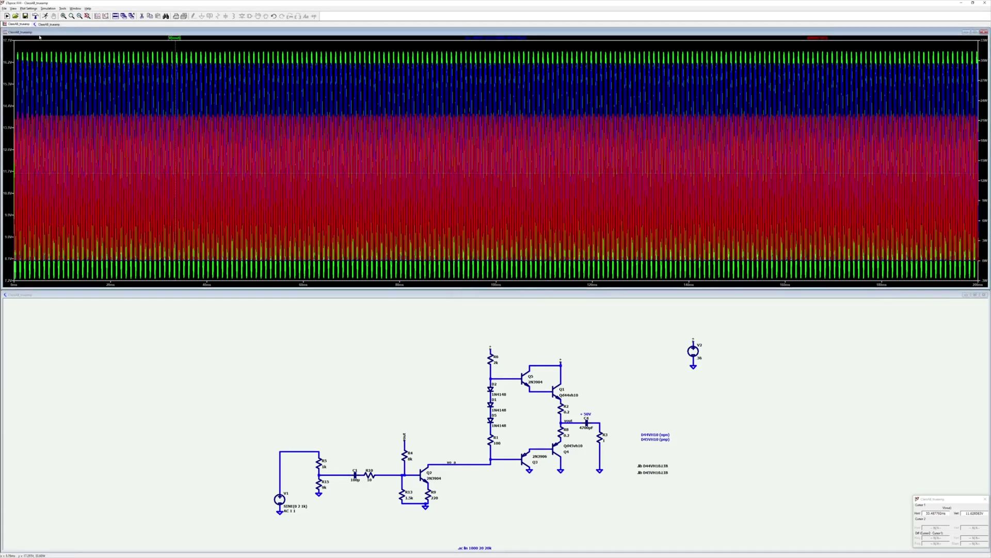
# Set R5 to 1 and R15 to 9.99k, then rerun the simulation
pyautogui.rightClick(323, 467)
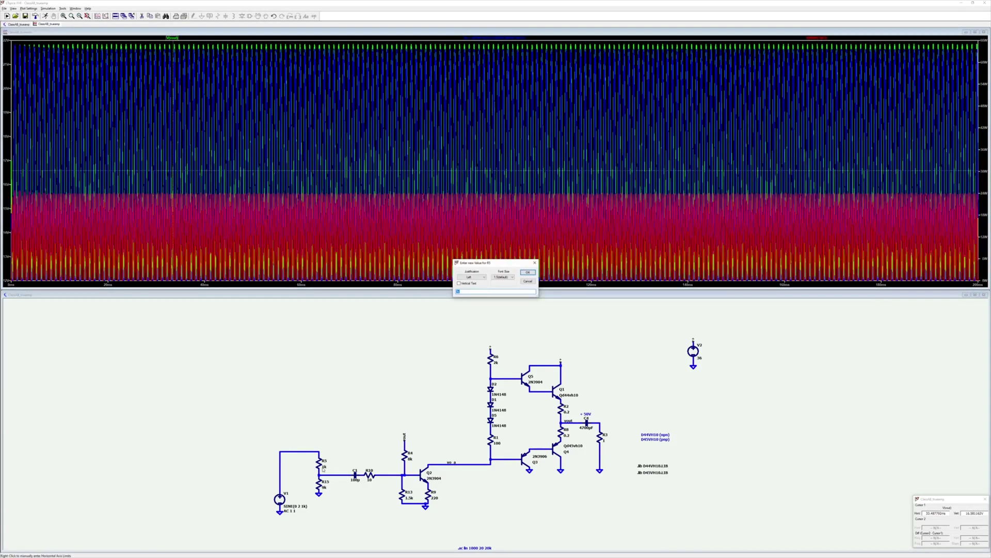
pyautogui.write('1')
pyautogui.press('Return')
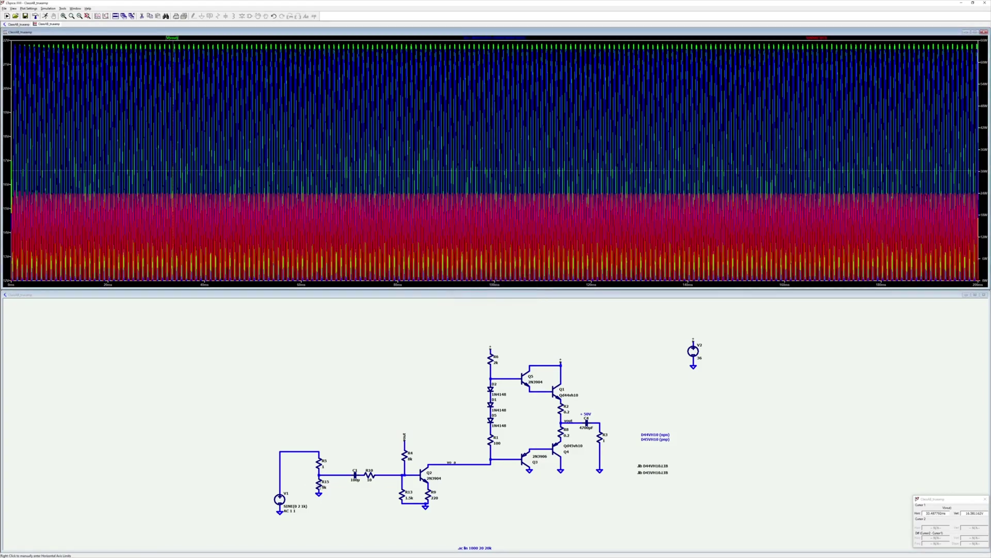
pyautogui.rightClick(319, 483)
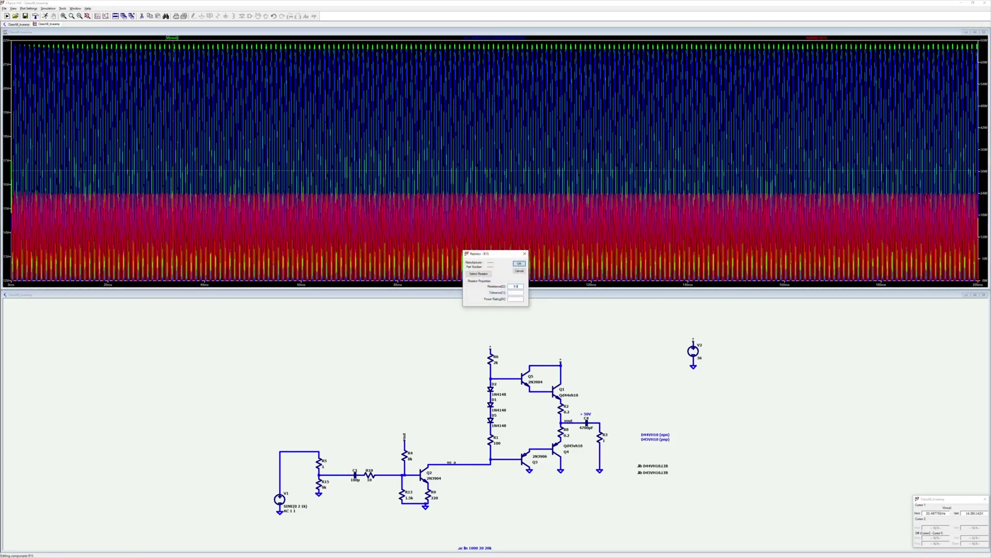
pyautogui.write('9.99k')
pyautogui.press('Return')
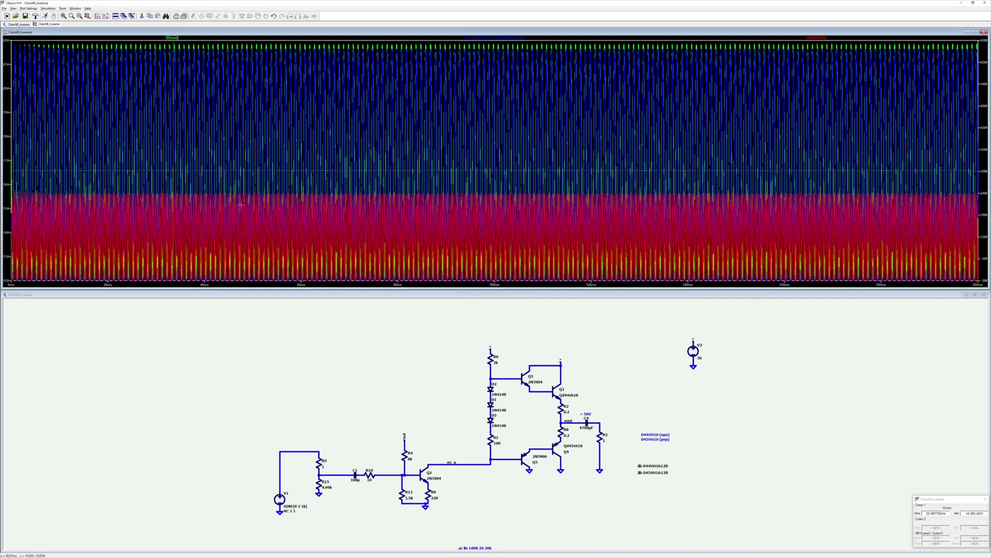
pyautogui.click(45, 16)
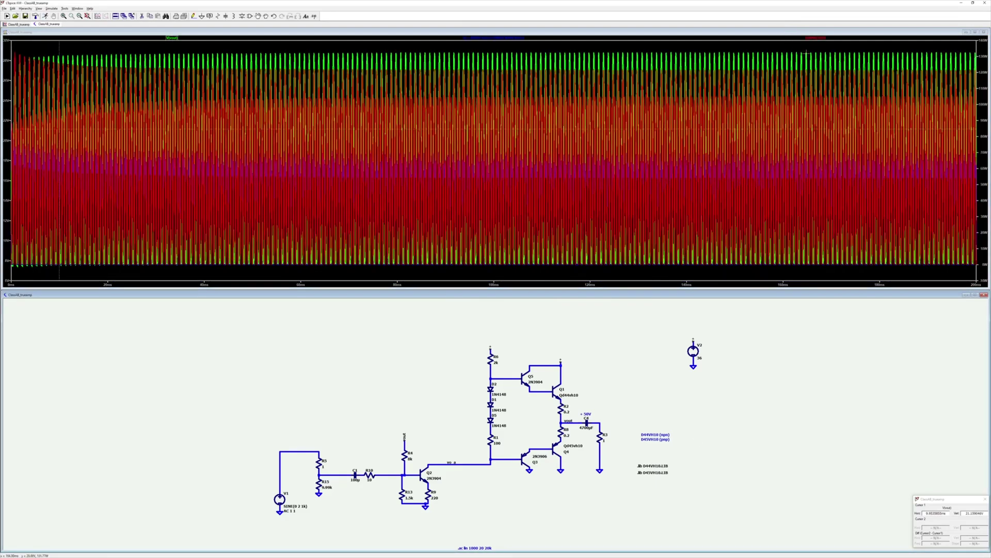
# Read the average output power, zoom to 112–116 ms, and plot Q1's dissipation
pyautogui.keyDown('ctrl'); pyautogui.click(825, 38); pyautogui.keyUp('ctrl')
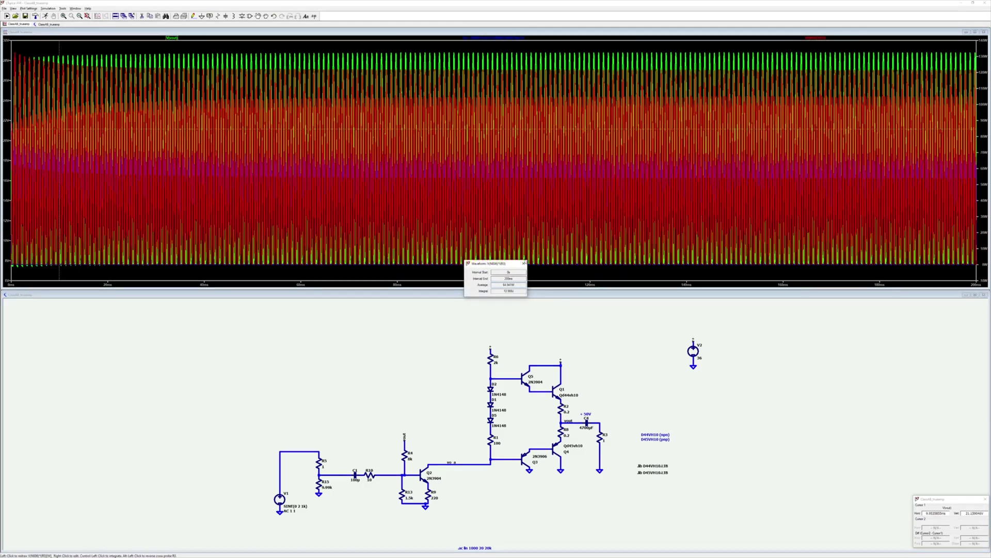
pyautogui.click(523, 263)
pyautogui.moveTo(509, 44); pyautogui.dragTo(591, 273)
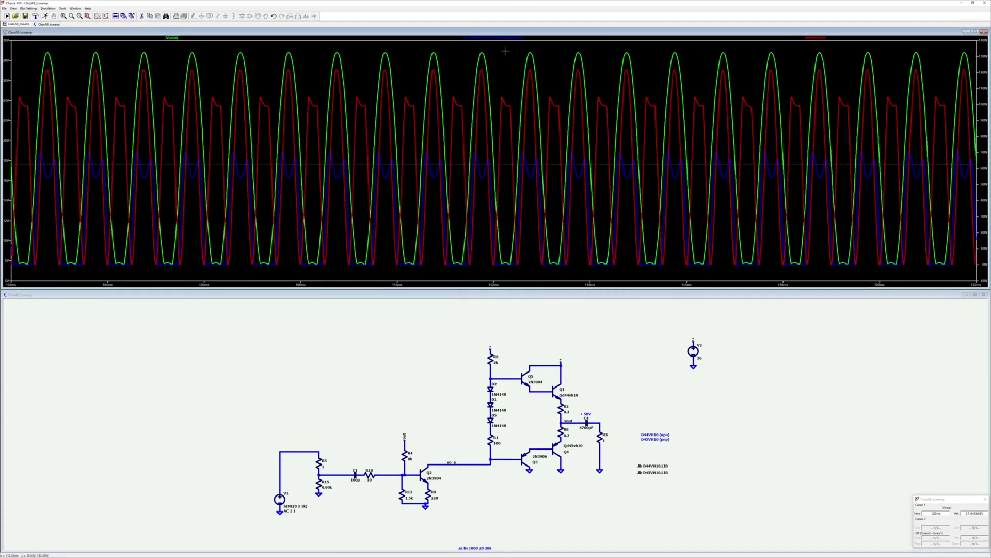
pyautogui.moveTo(502, 42); pyautogui.dragTo(682, 269)
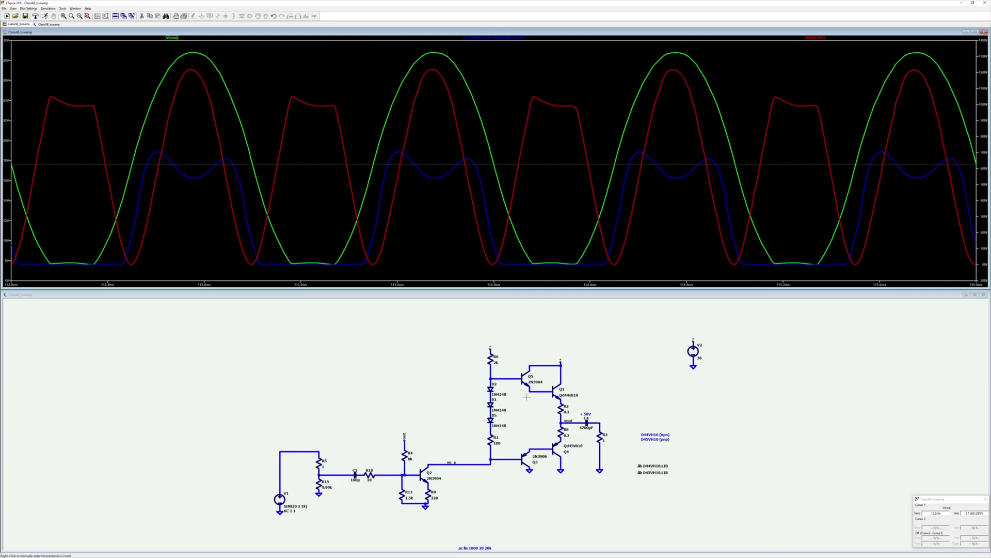
pyautogui.click(791, 449)
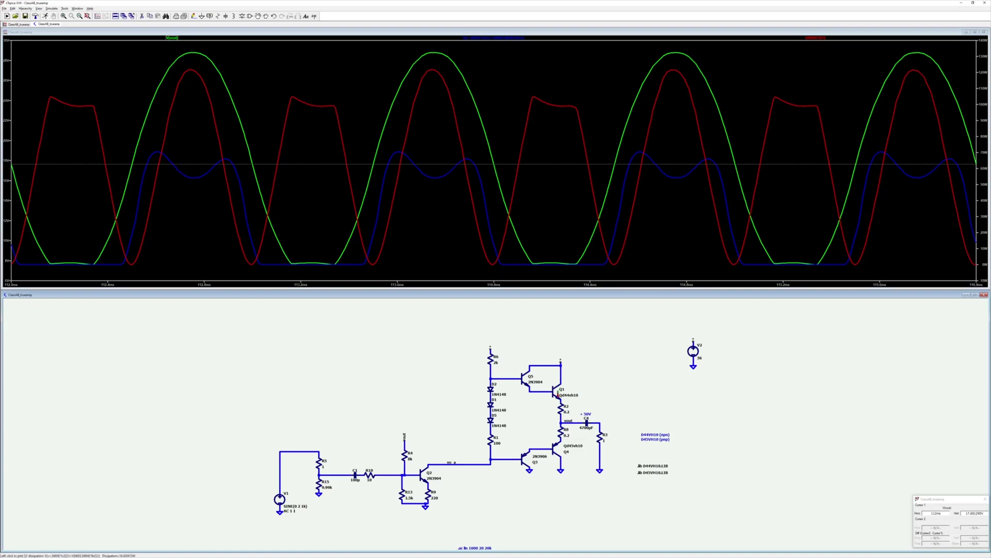
pyautogui.keyDown('alt'); pyautogui.click(556, 394); pyautogui.keyUp('alt')
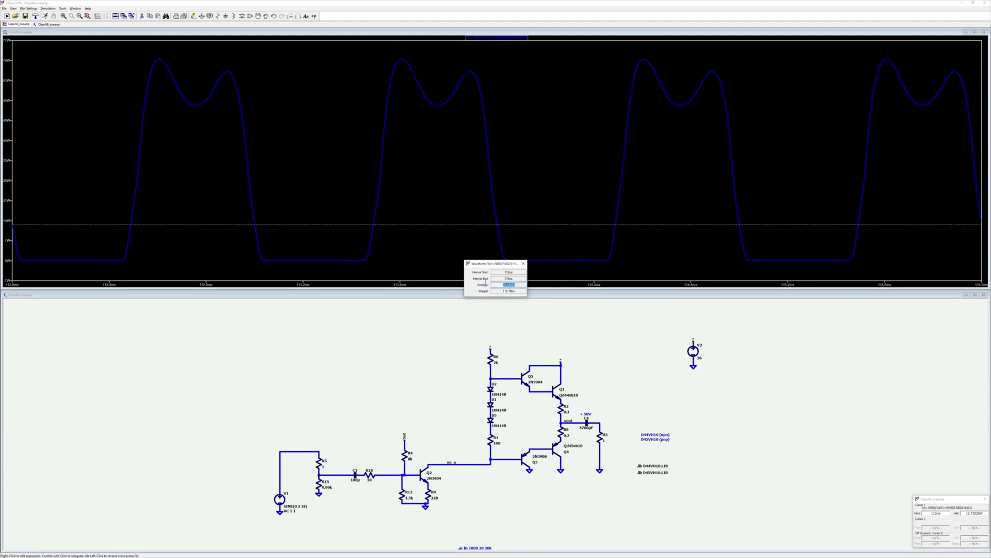
# Plot transistor Q3's power dissipation and read its average
pyautogui.click(523, 264)
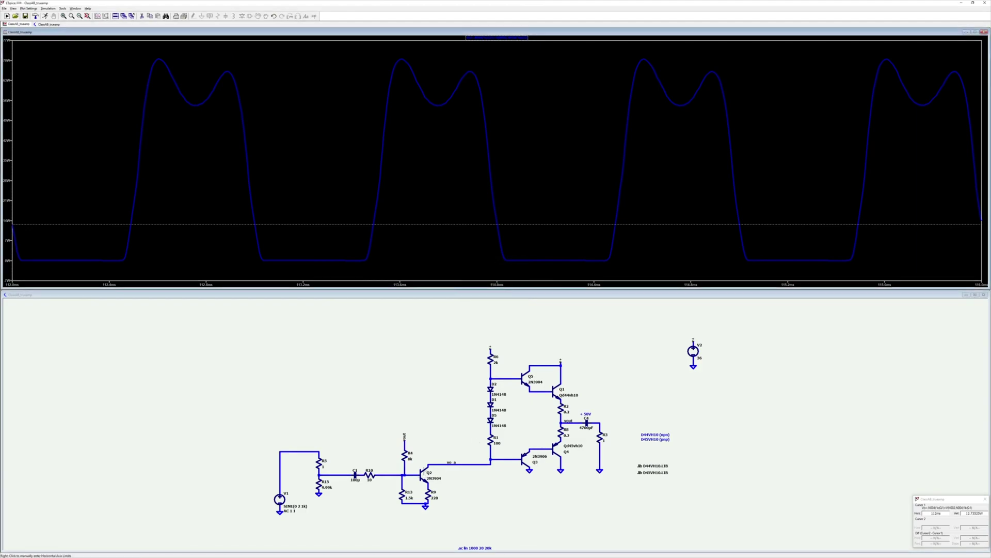
pyautogui.click(527, 461)
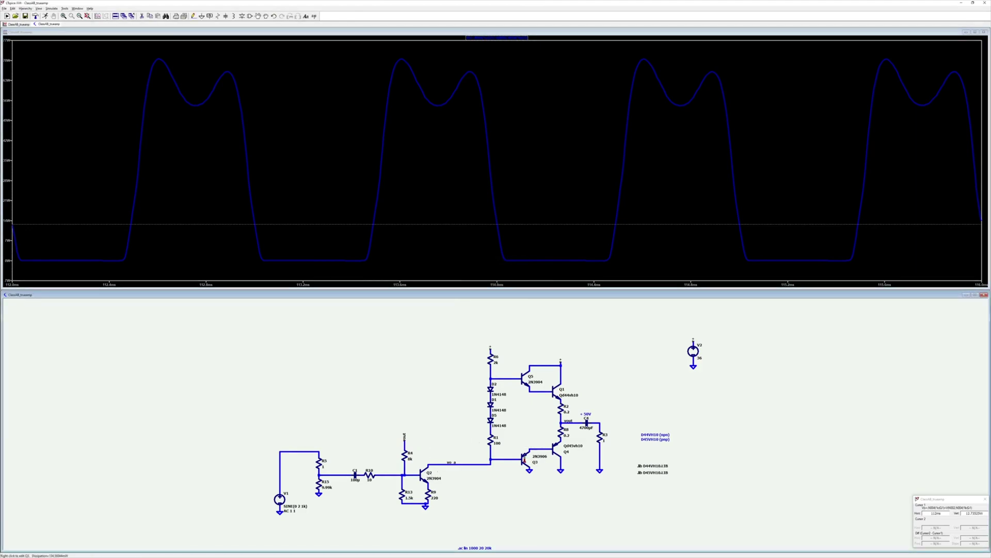
pyautogui.keyDown('alt'); pyautogui.click(525, 458); pyautogui.keyUp('alt')
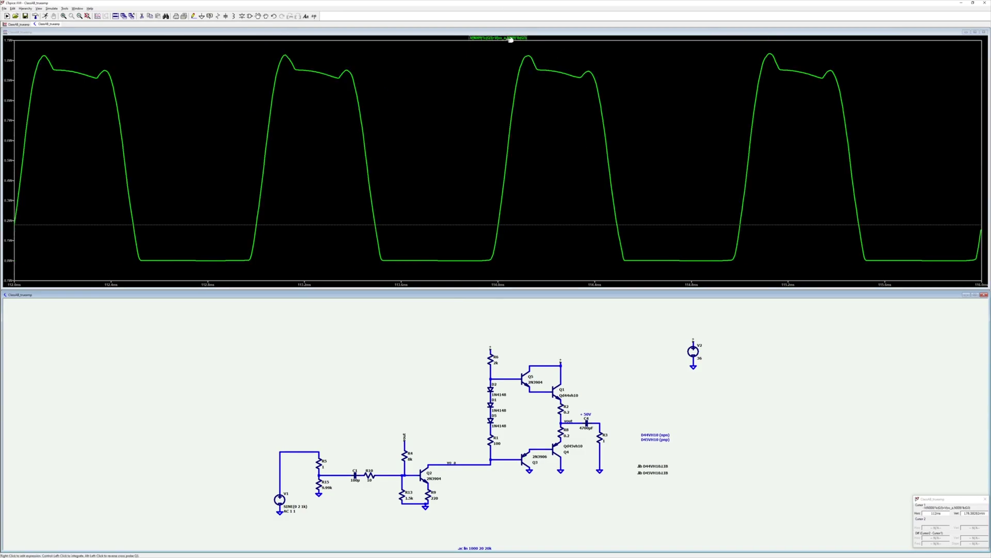
pyautogui.keyDown('ctrl'); pyautogui.click(510, 38); pyautogui.keyUp('ctrl')
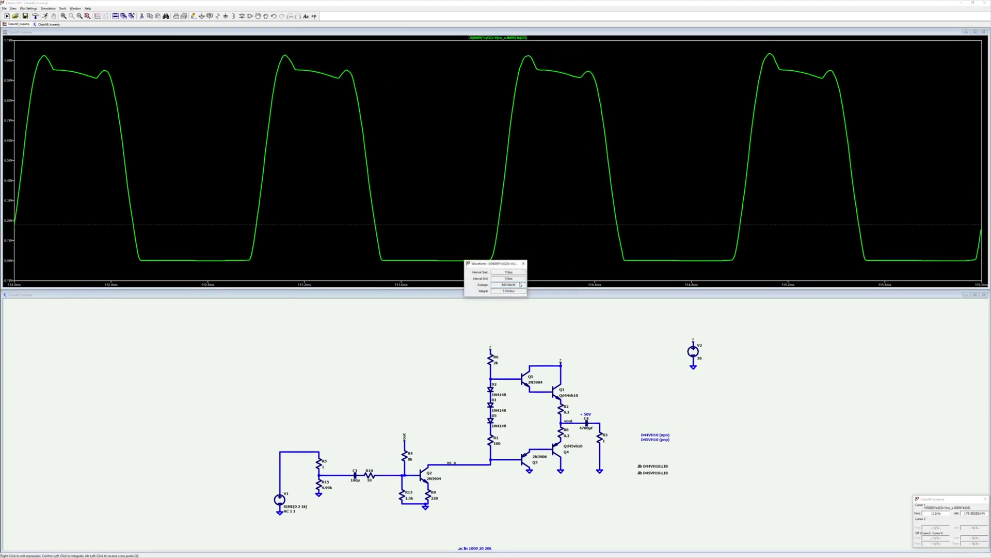
pyautogui.press('Escape')
# Add Q5's and Q2's power dissipation, reading each trace's average
pyautogui.keyDown('alt'); pyautogui.click(524, 380); pyautogui.keyUp('alt')
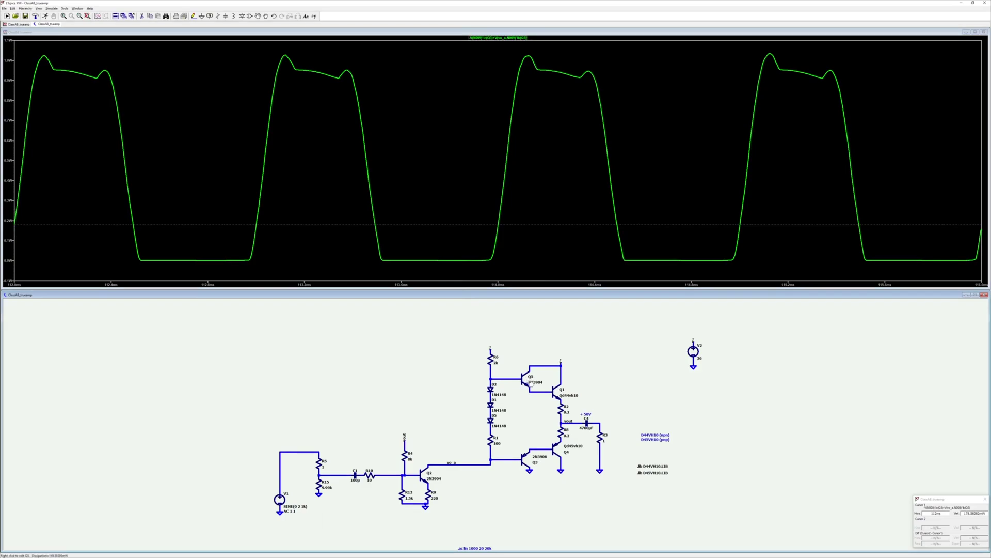
pyautogui.keyDown('ctrl'); pyautogui.click(760, 37); pyautogui.keyUp('ctrl')
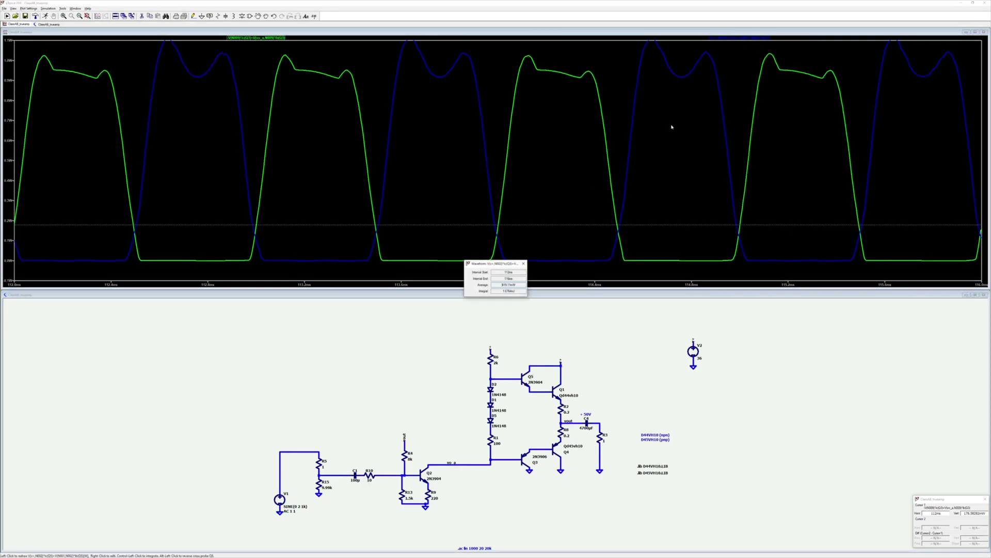
pyautogui.click(524, 264)
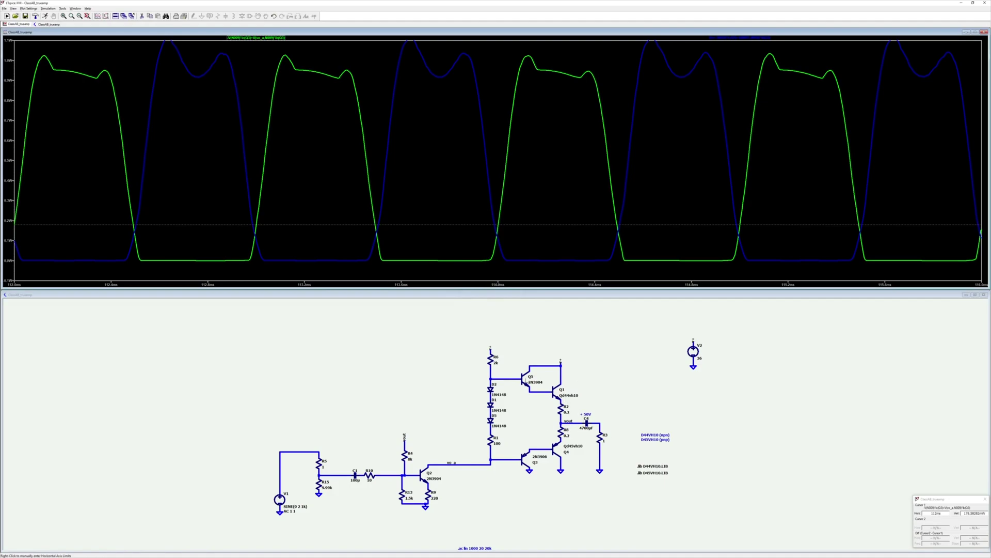
pyautogui.keyDown('alt'); pyautogui.click(425, 475); pyautogui.keyUp('alt')
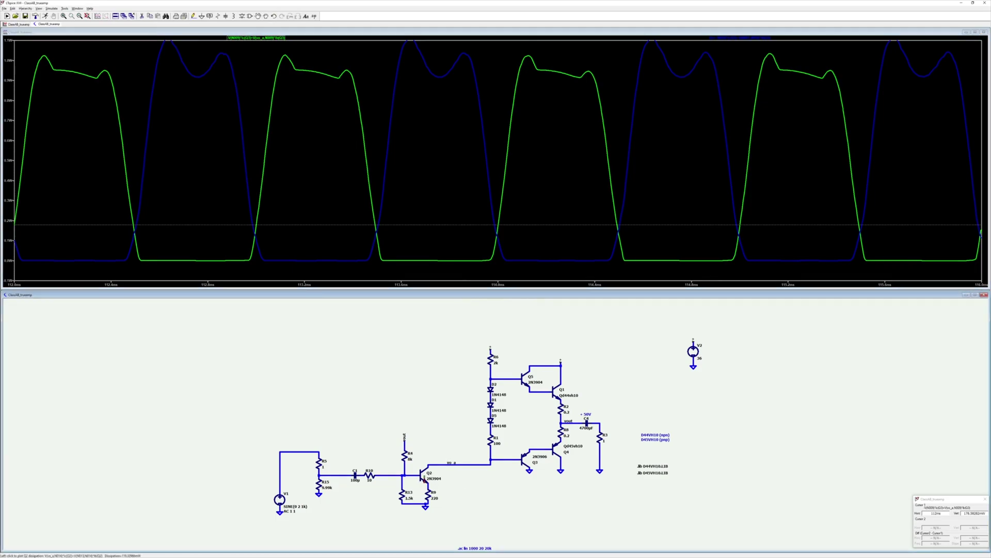
pyautogui.keyDown('ctrl'); pyautogui.click(822, 38); pyautogui.keyUp('ctrl')
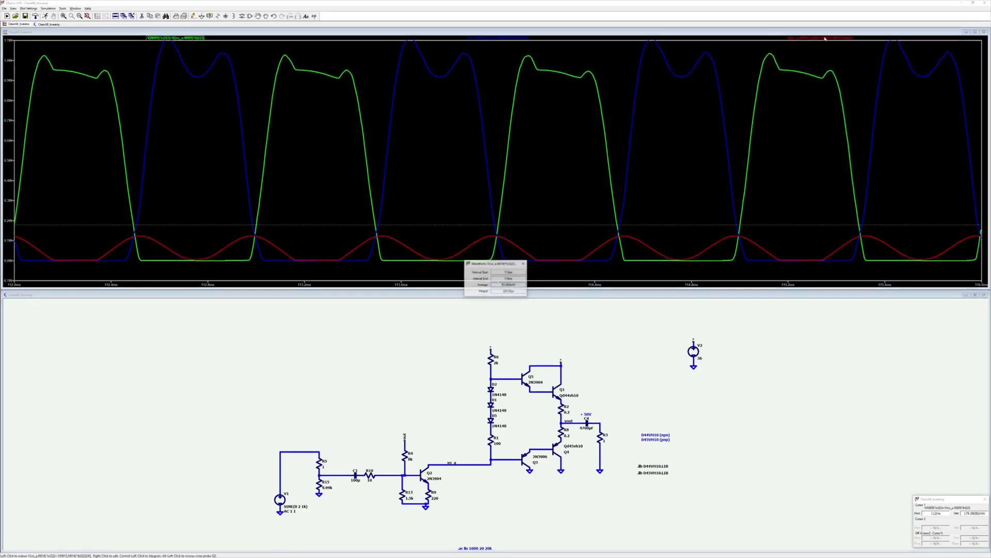
pyautogui.click(523, 264)
# Check diode D5's average and RMS current, then plot its dissipation and read the average
pyautogui.click(509, 515)
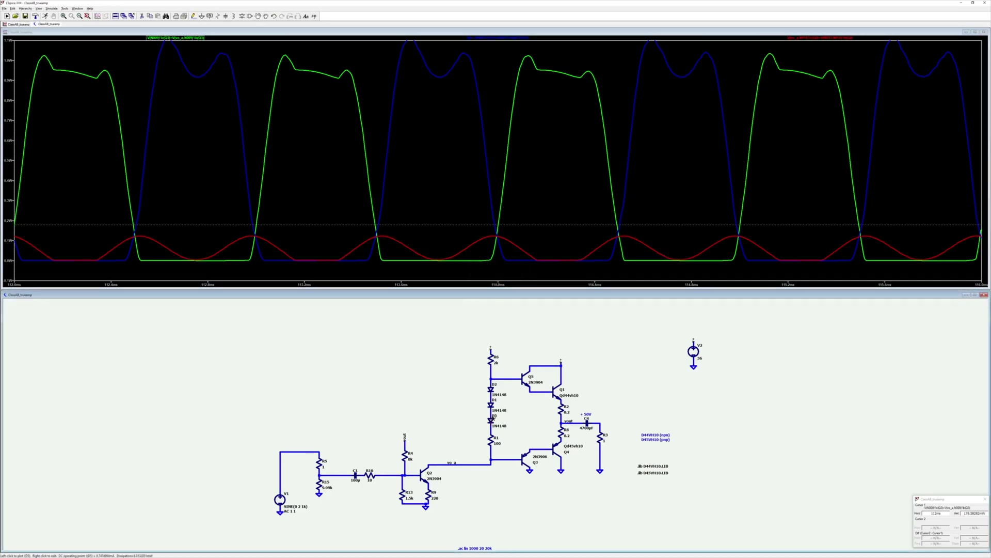
pyautogui.click(491, 422)
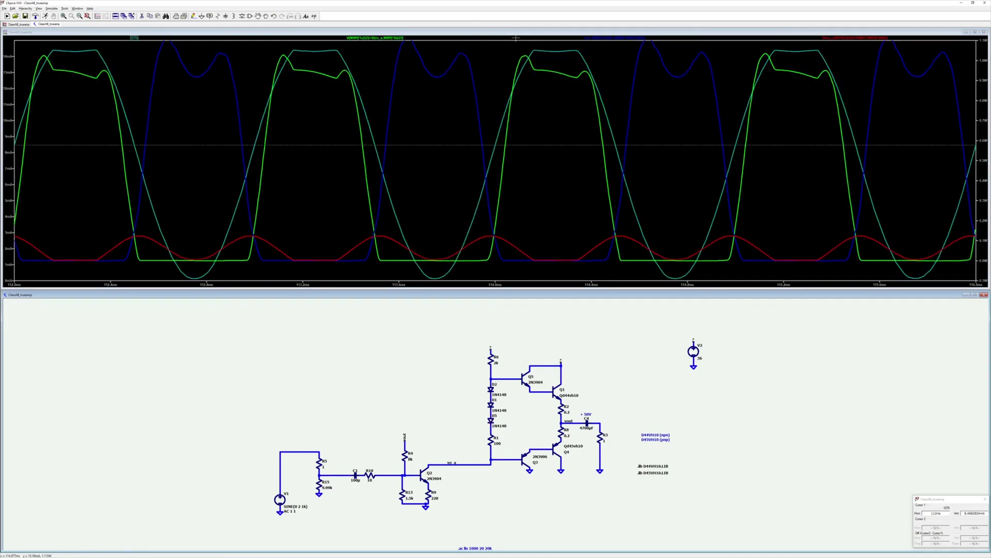
pyautogui.keyDown('ctrl'); pyautogui.click(134, 38); pyautogui.keyUp('ctrl')
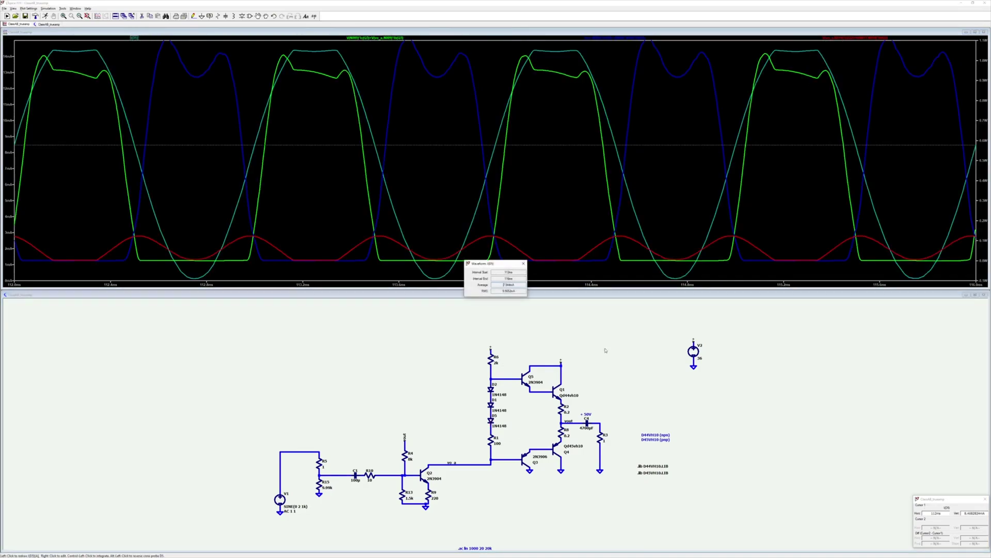
pyautogui.click(493, 419)
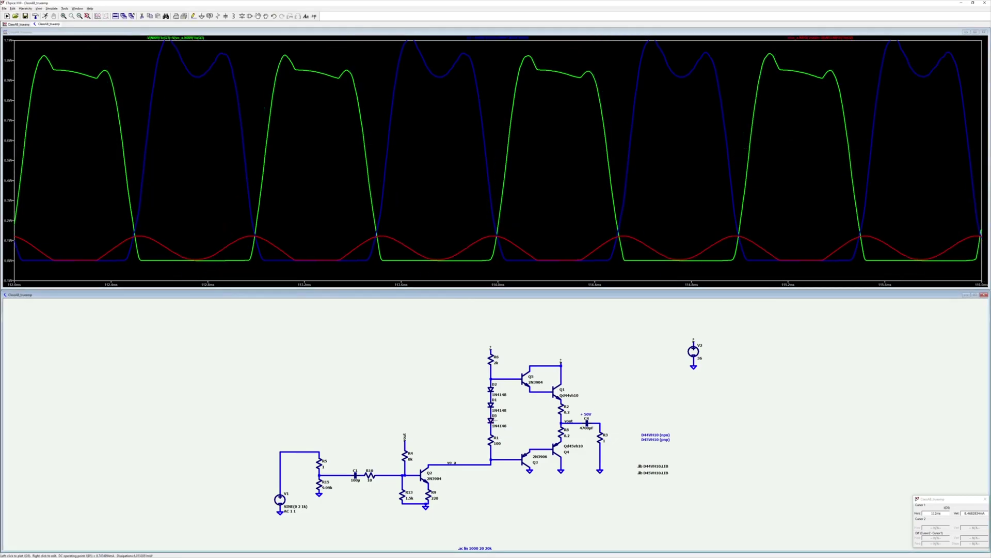
pyautogui.keyDown('alt'); pyautogui.click(492, 422); pyautogui.keyUp('alt')
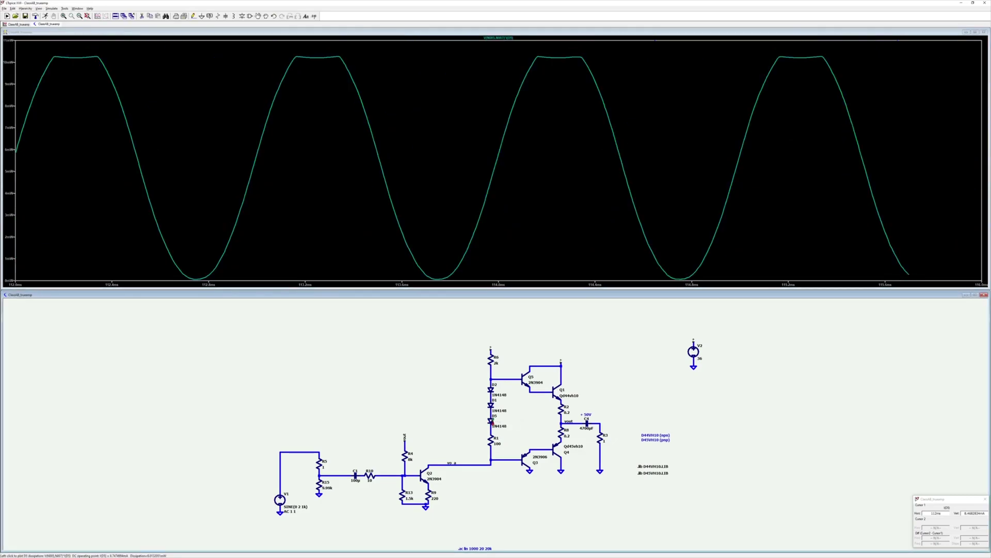
pyautogui.keyDown('ctrl'); pyautogui.click(499, 38); pyautogui.keyUp('ctrl')
pyautogui.click(523, 263)
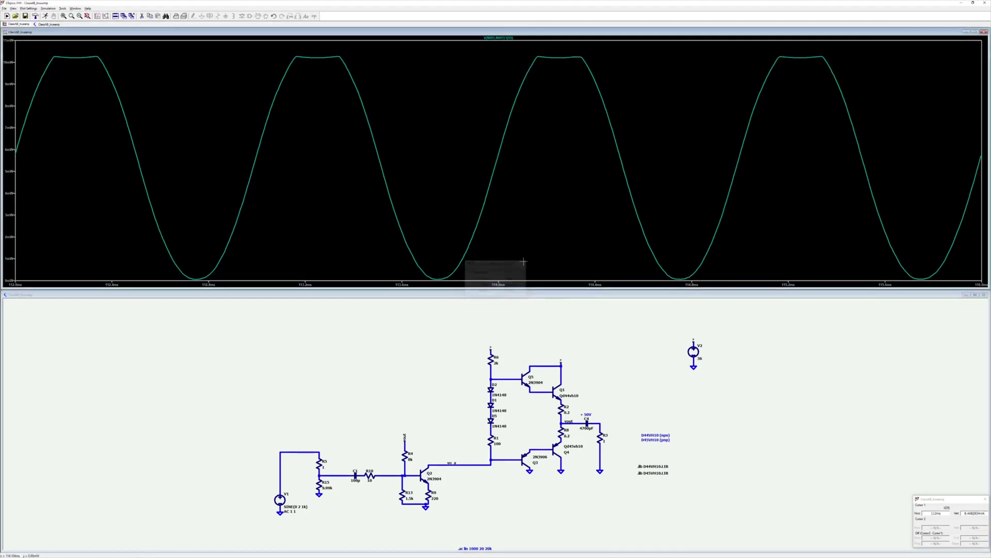